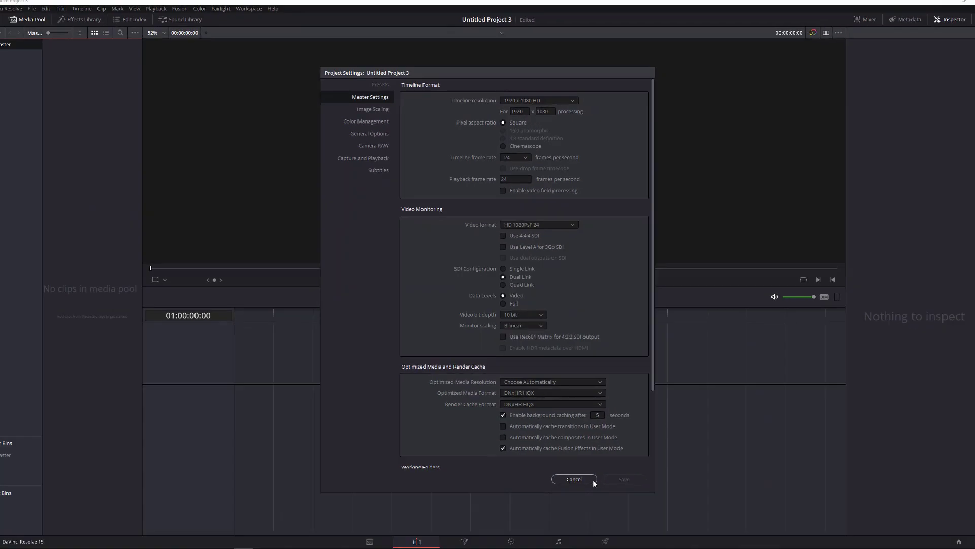
Step: Bring the four clips into the Media Pool and change the timeline frame rate to match them
left_click(569, 475)
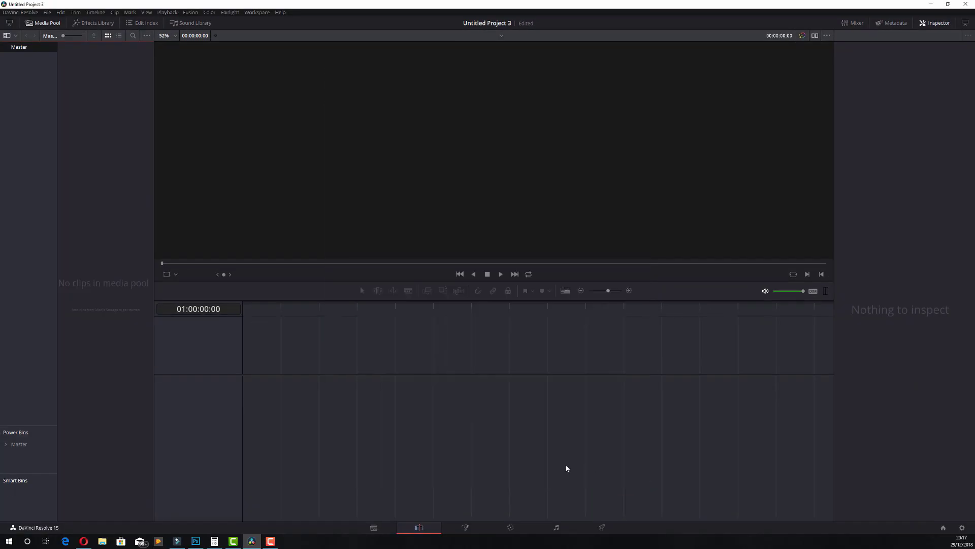
left_click(387, 531)
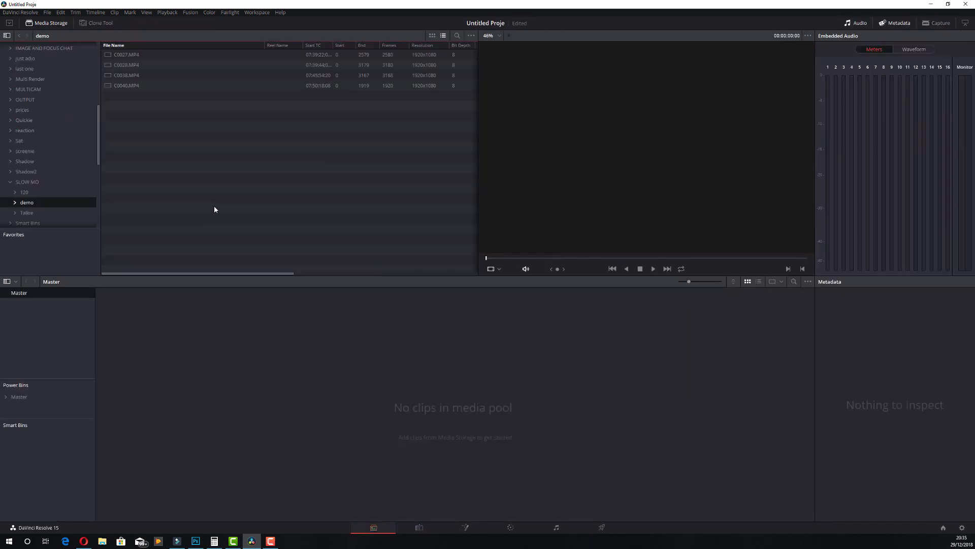
left_click_drag(269, 199, 257, 381)
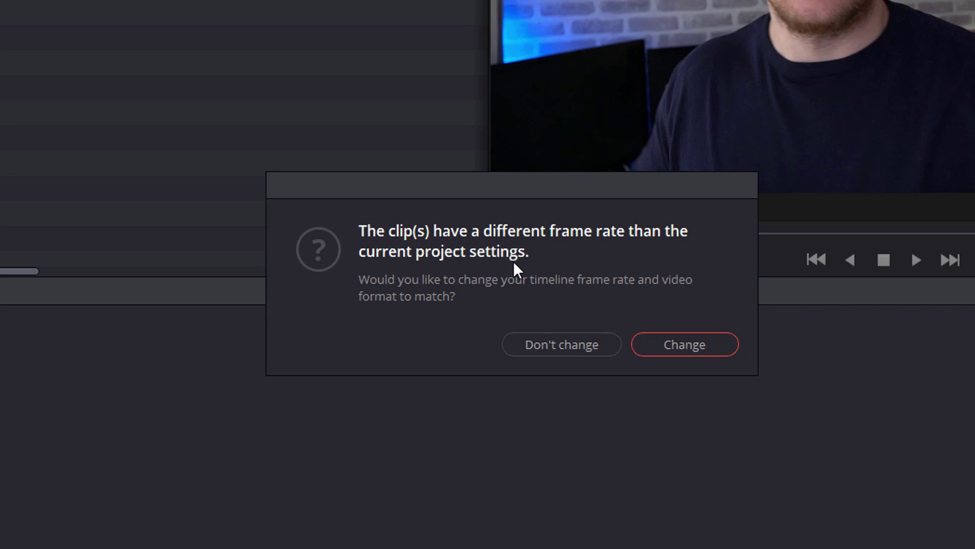
key("Tab")
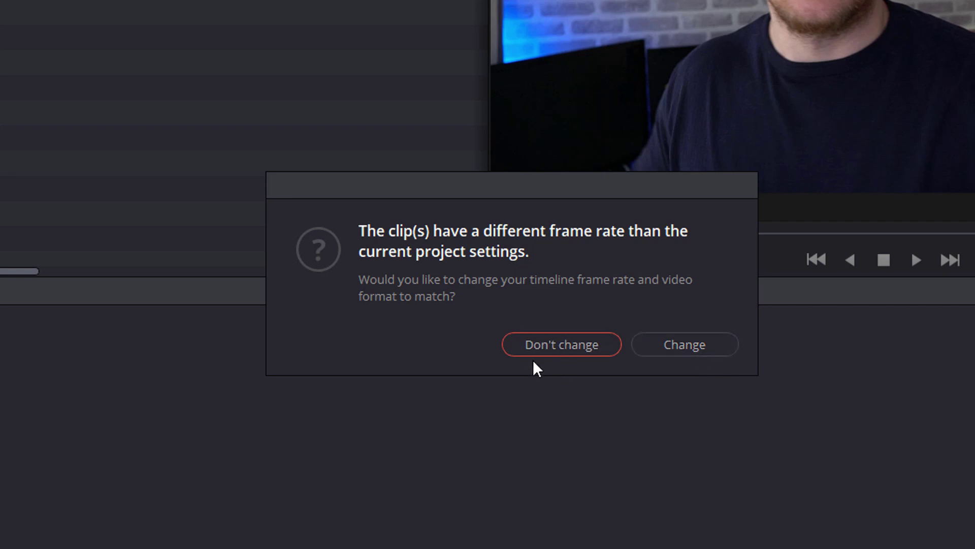
left_click(706, 351)
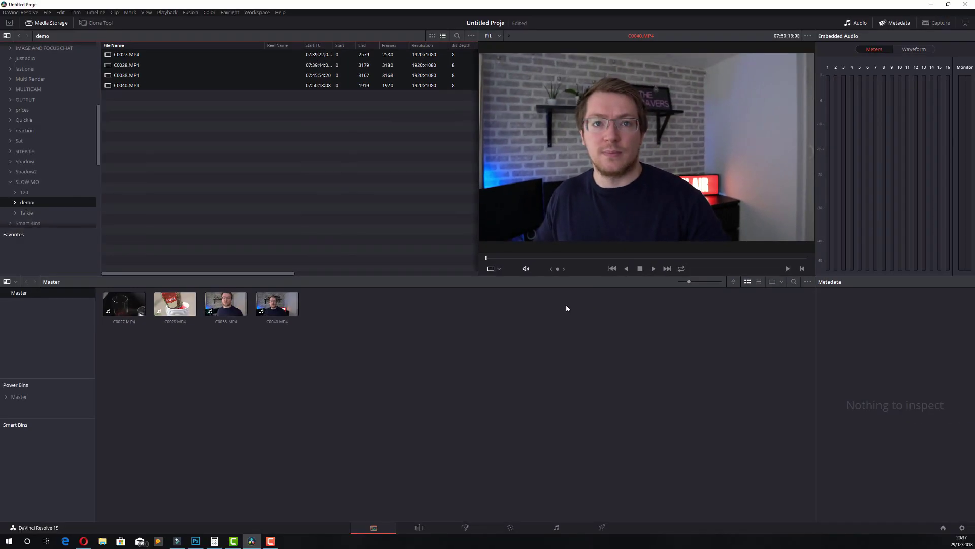
Step: Put C0028 on a new Timeline 1 and play from where grains fall into the cup
left_click(414, 420)
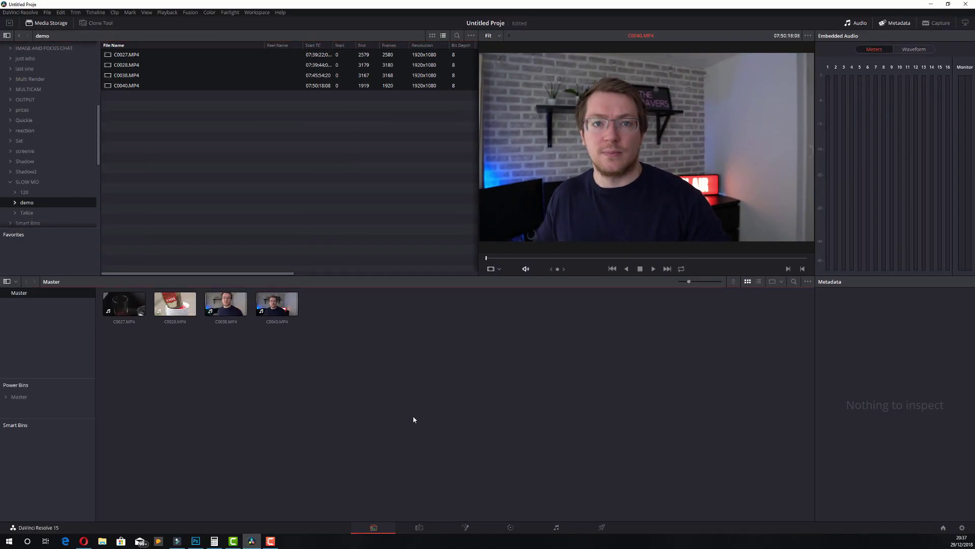
left_click(419, 528)
left_click_drag(126, 54, 243, 412)
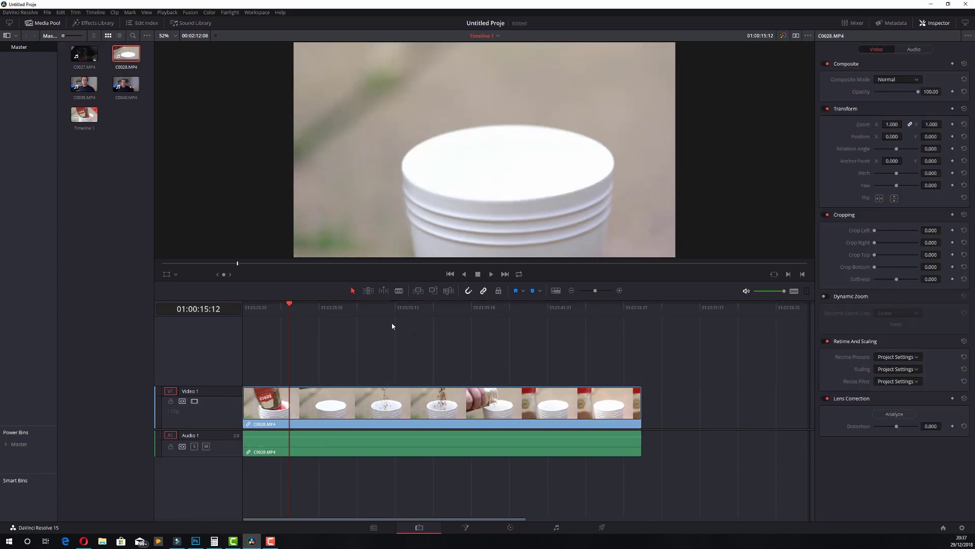
left_click_drag(331, 307, 421, 316)
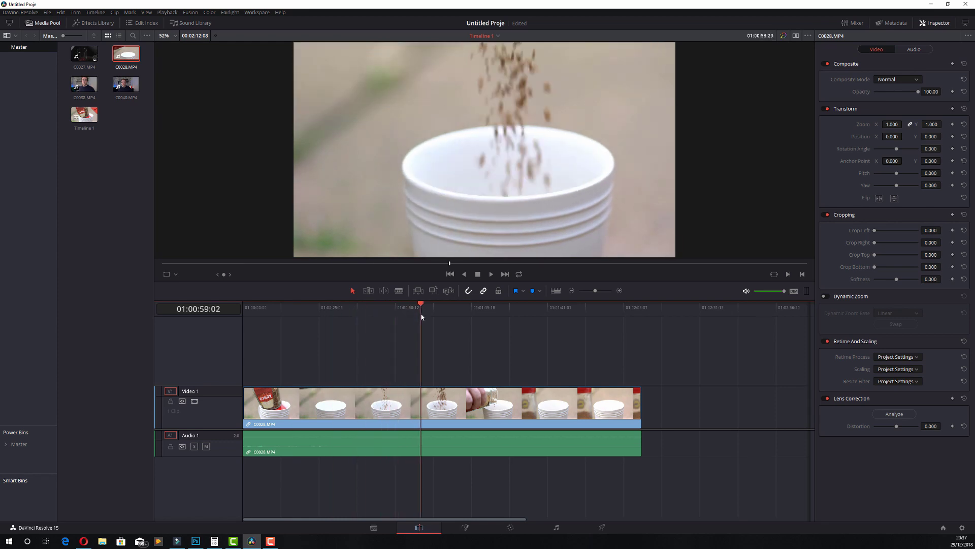
key("space")
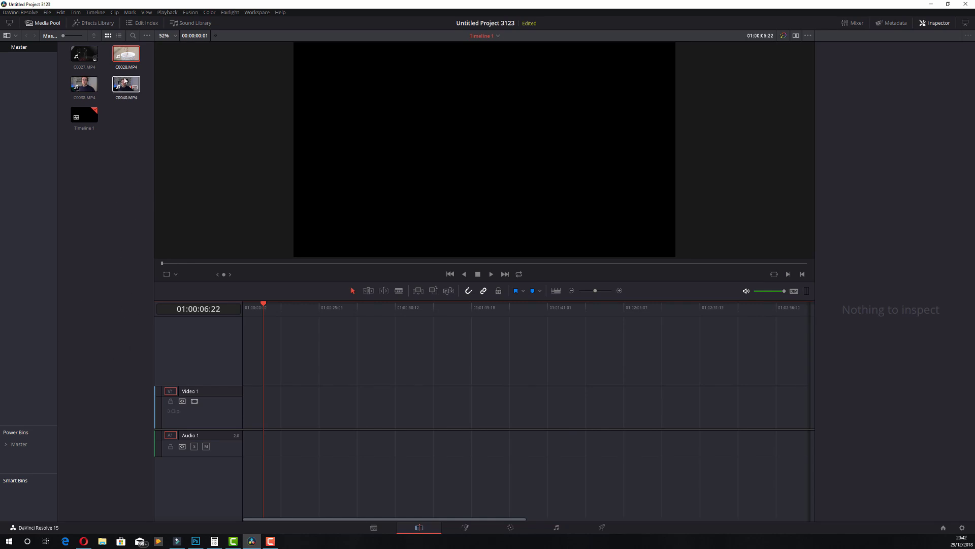
Step: Place C0028 on the video and audio tracks and play a stretch of it
left_click_drag(126, 54, 246, 405)
key("space")
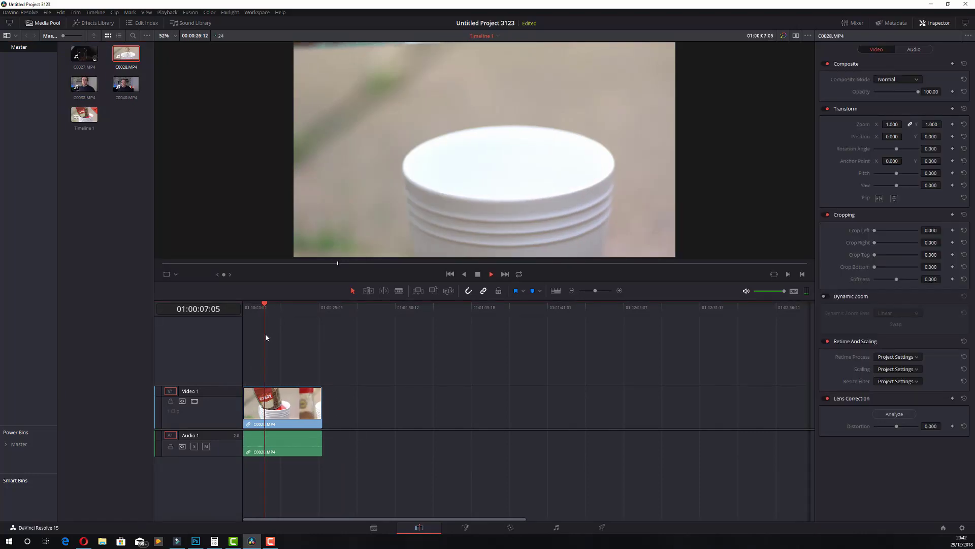
left_click(283, 311)
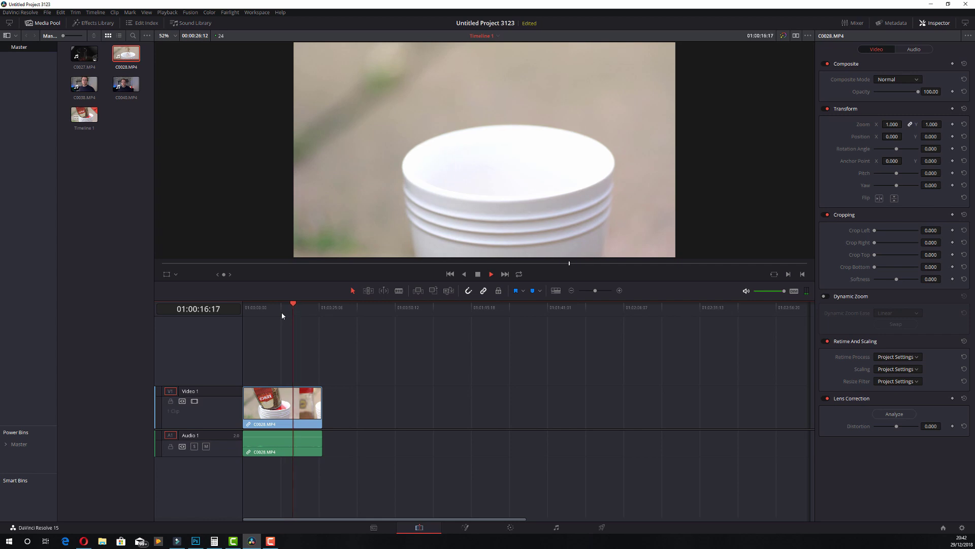
key("space")
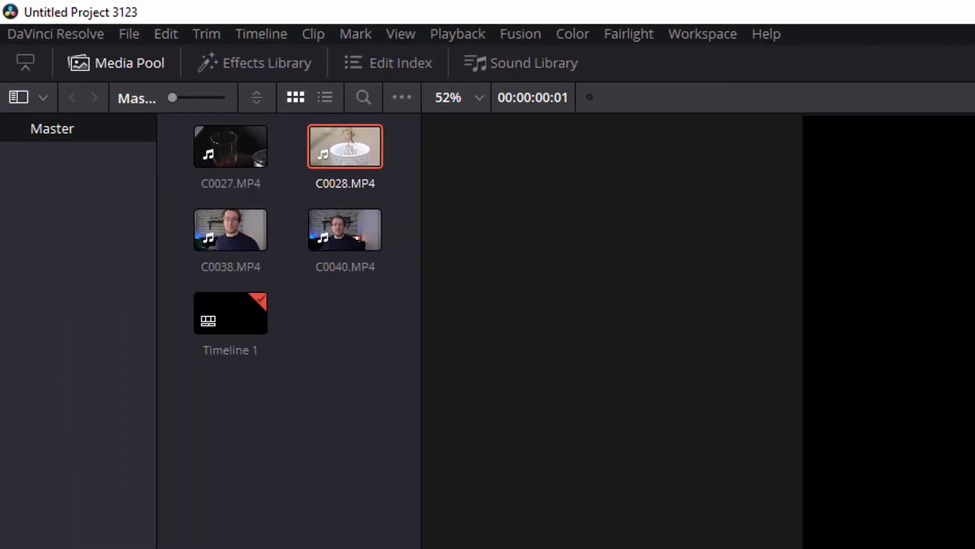
Step: Open Clip Attributes for C0028 from the Media Pool
left_click(365, 431)
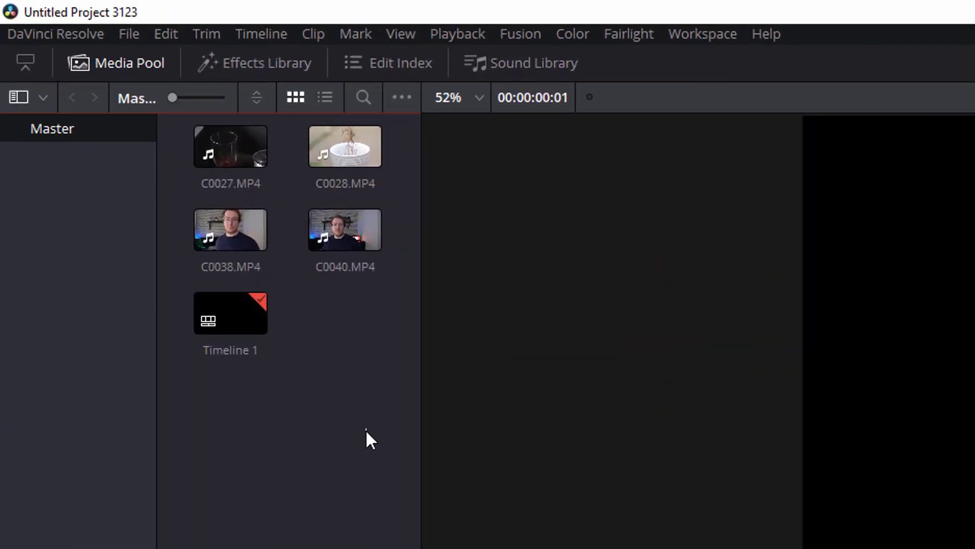
right_click(334, 139)
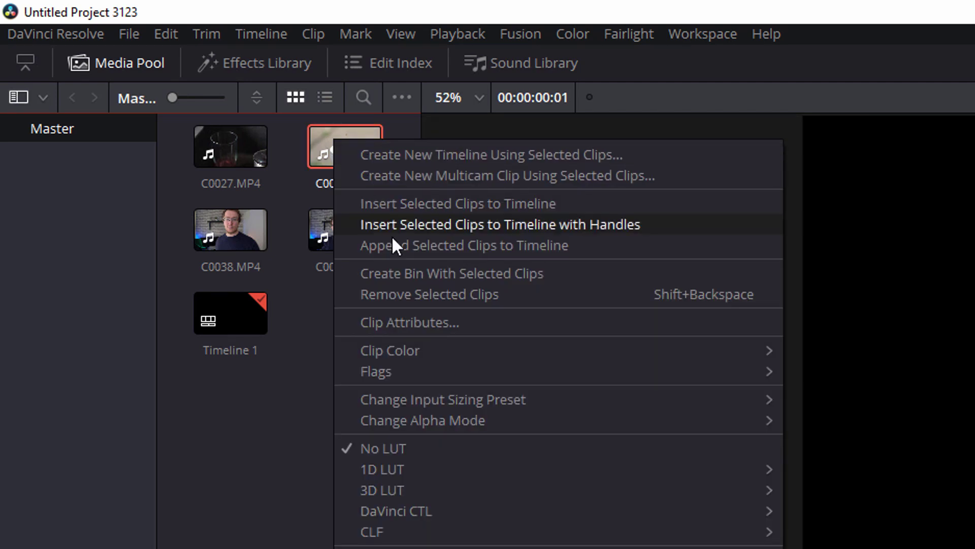
left_click(399, 325)
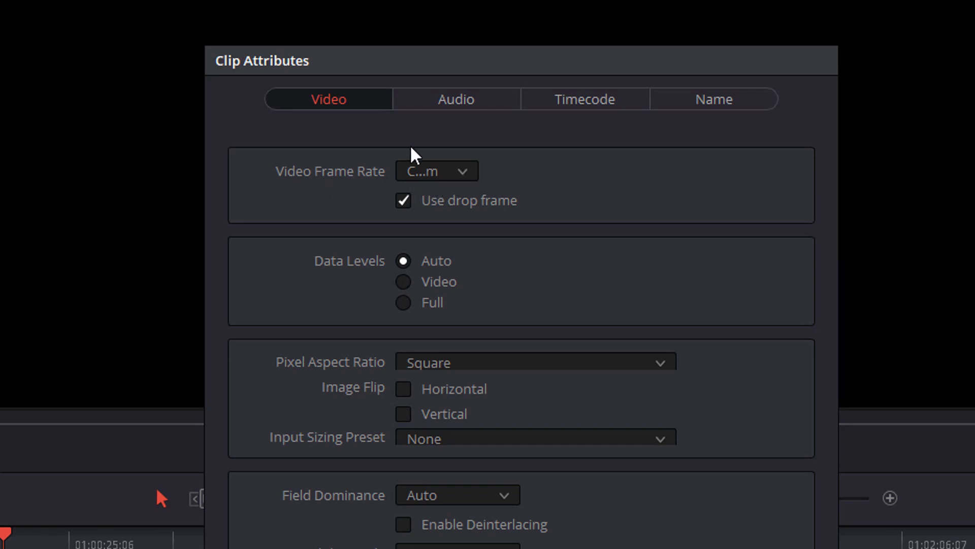
Step: Set C0028's video frame rate to 24 fps in Clip Attributes
left_click(464, 173)
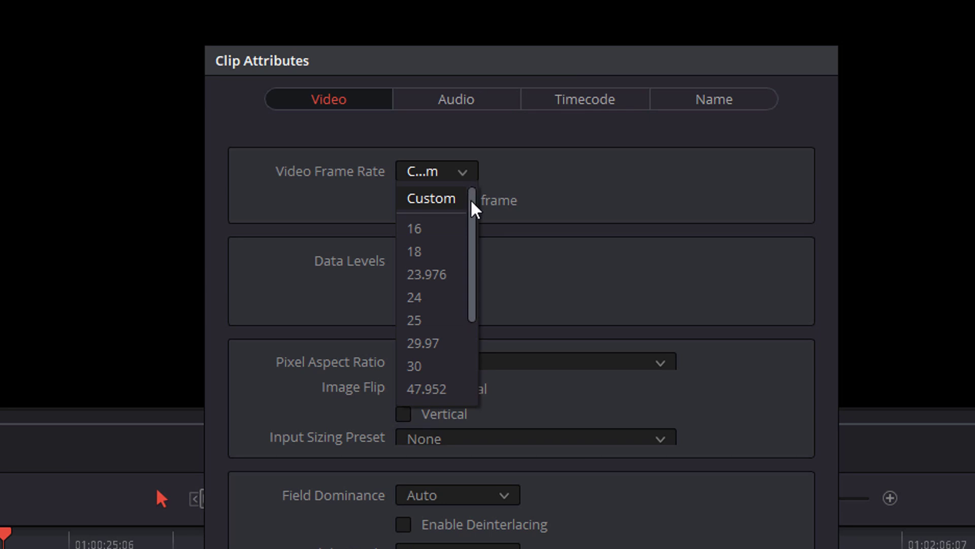
left_click_drag(471, 214, 483, 185)
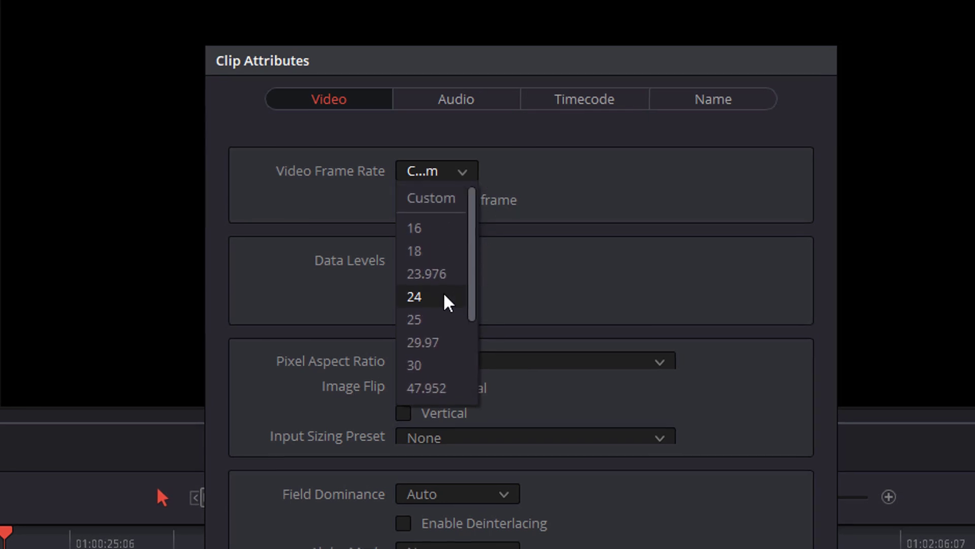
left_click(446, 300)
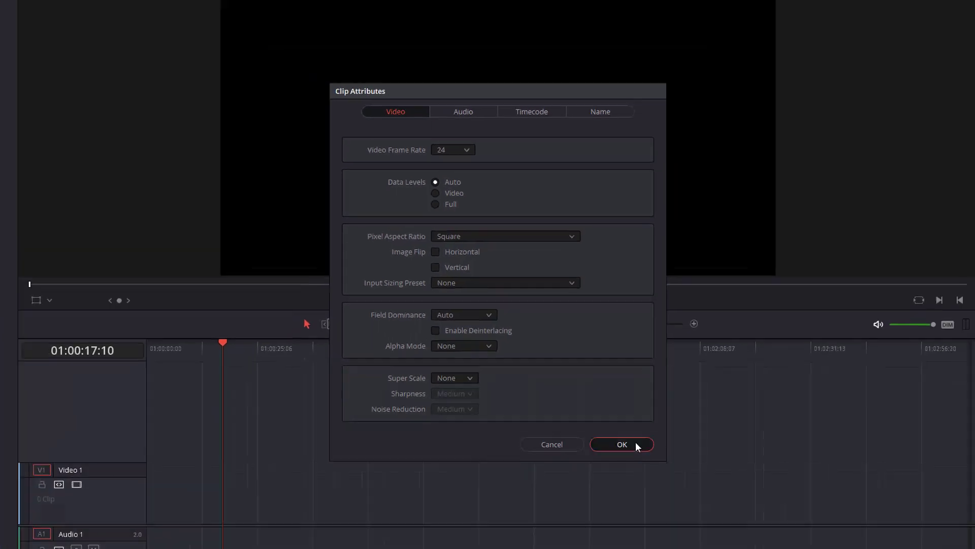
left_click(660, 525)
Step: Add C0028.MP4 to the timeline and preview it from inside the clip
left_click_drag(115, 42, 312, 429)
left_click_drag(487, 315, 498, 316)
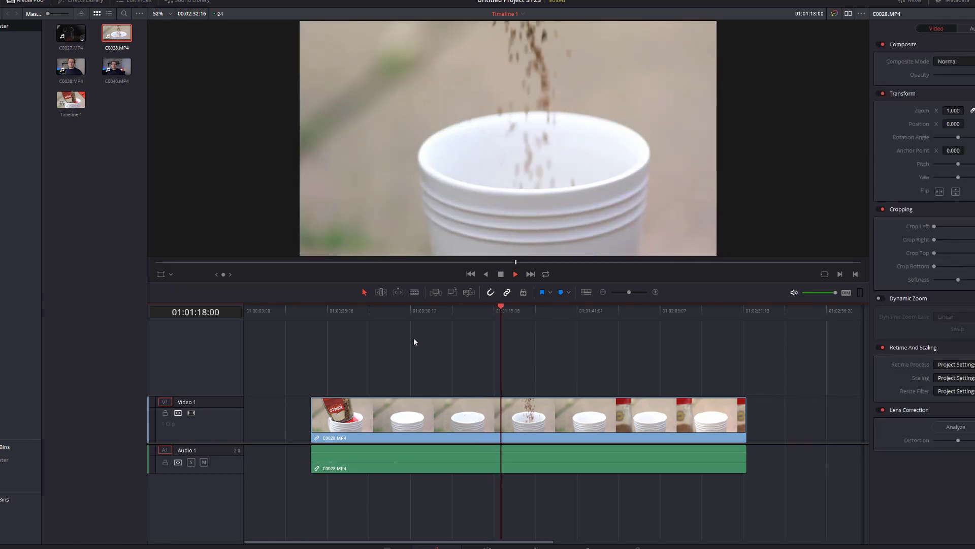
key("space")
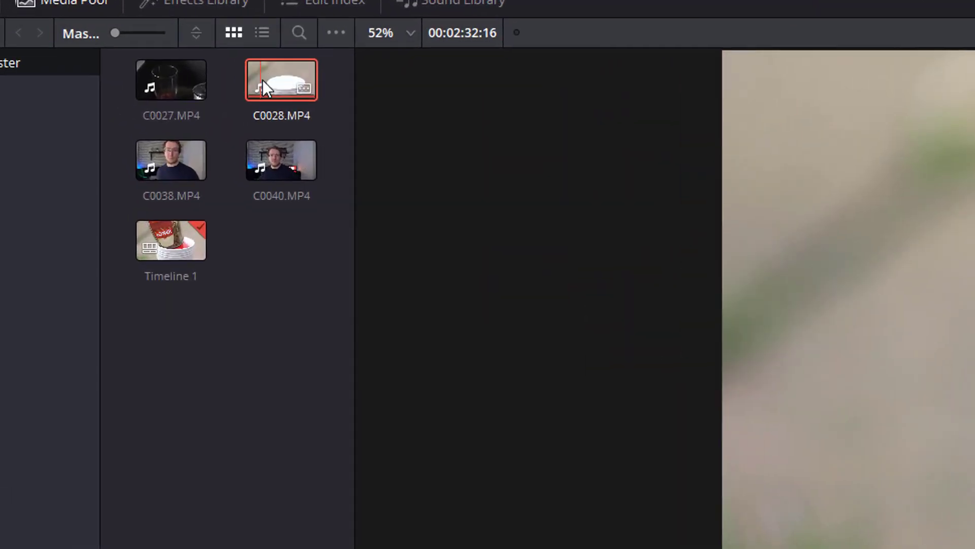
Step: Check C0028's clip attributes, then place C0027.MP4 at the timeline start and play it
right_click(110, 33)
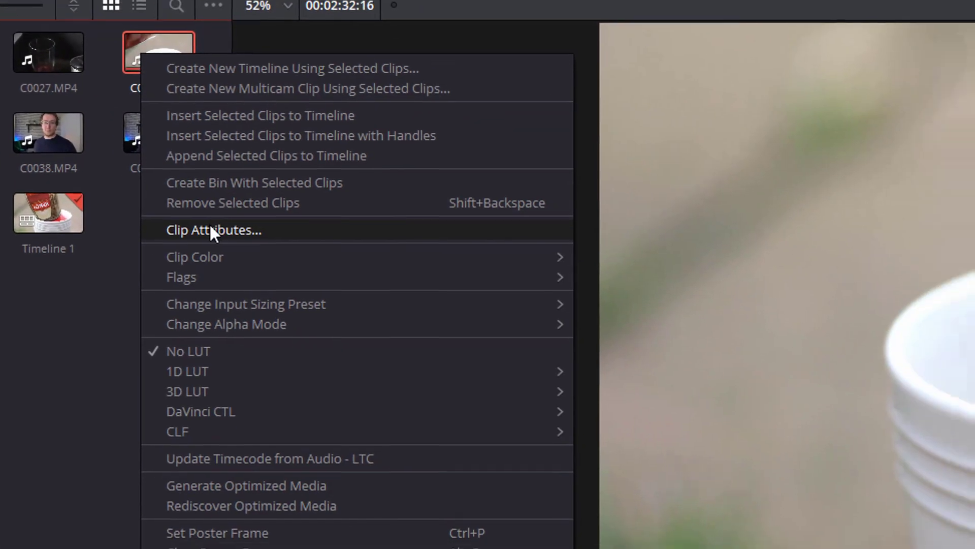
left_click(334, 257)
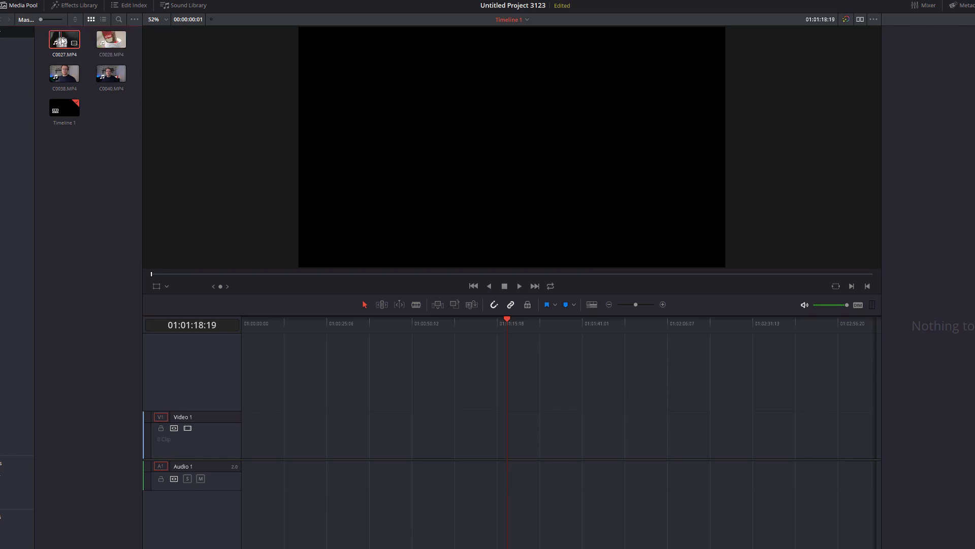
left_click_drag(62, 40, 246, 430)
left_click(275, 324)
key("space")
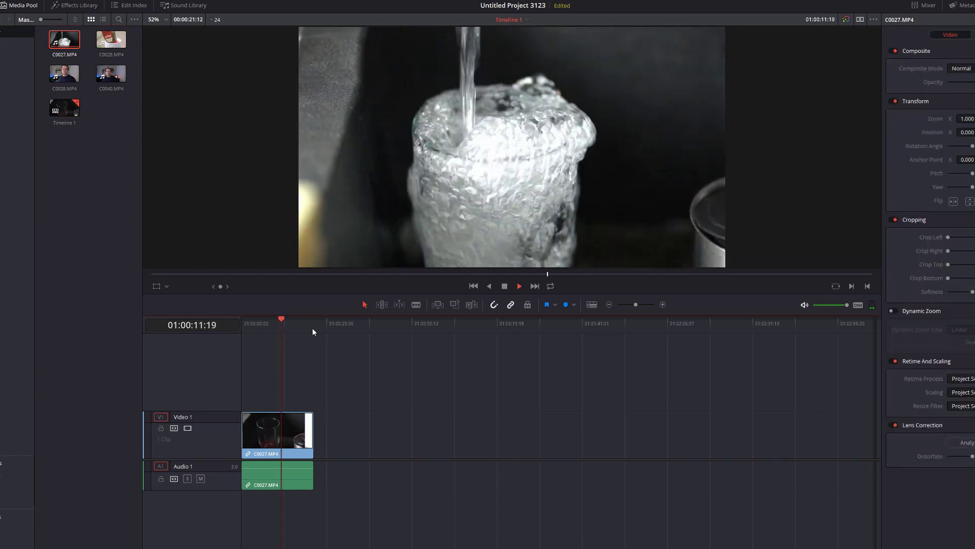
Step: Stop playback and bring up Change Clip Speed for the C0027 timeline clip
left_click(284, 432)
key("space")
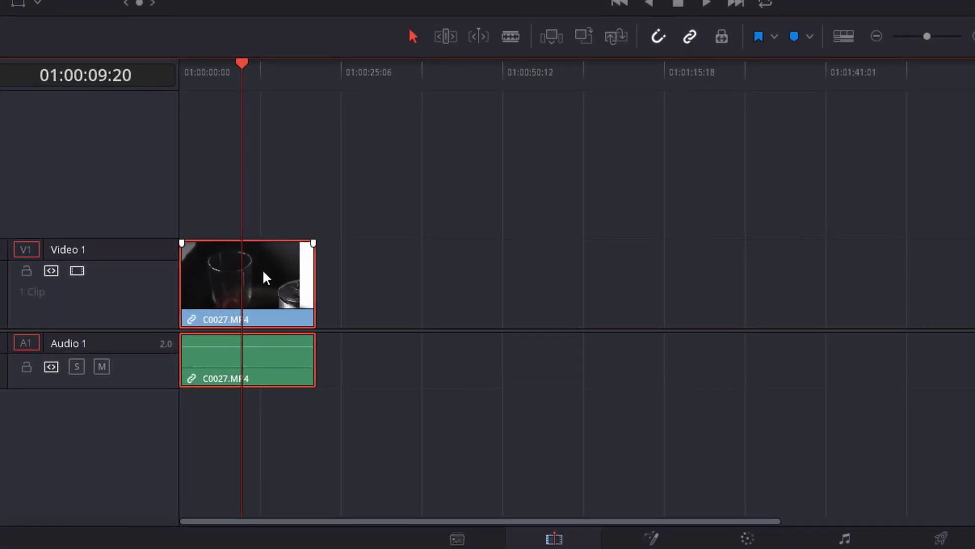
right_click(282, 395)
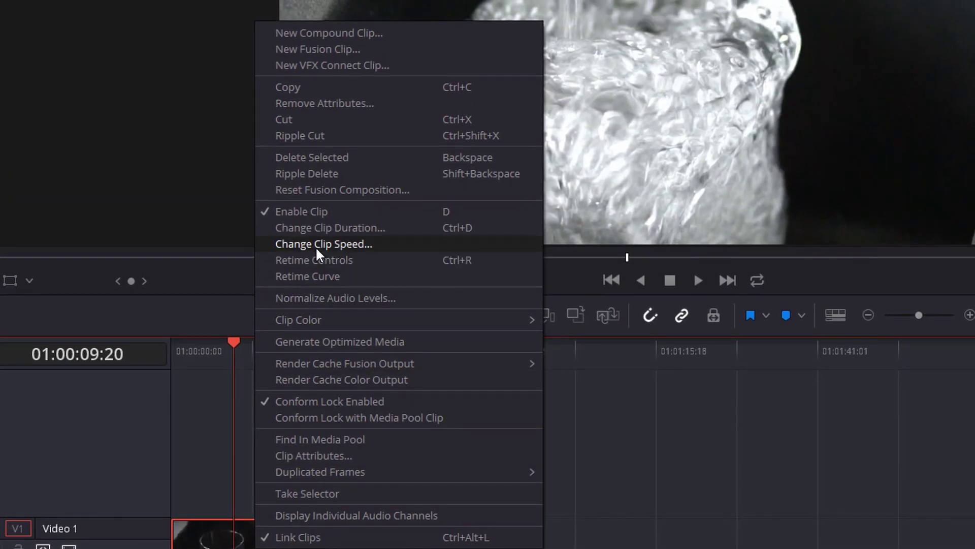
left_click(315, 246)
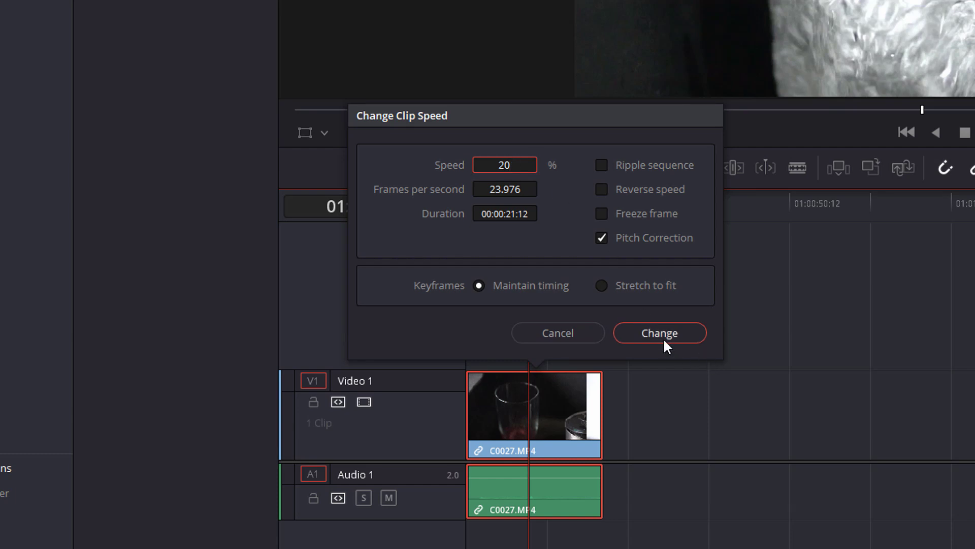
Step: Apply 20% speed to C0027, extend its end to the full slowed length, and preview it
left_click(575, 350)
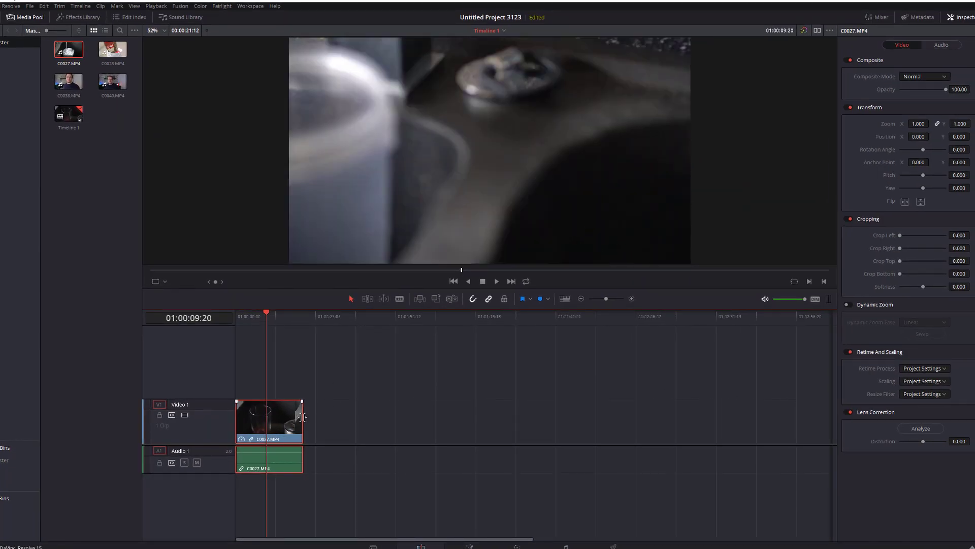
left_click_drag(304, 420, 734, 425)
left_click(364, 316)
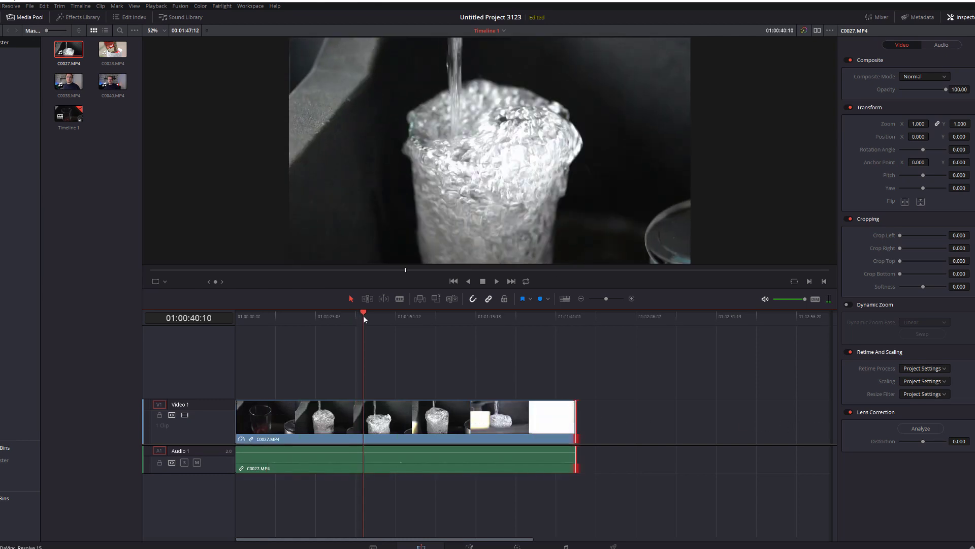
key("space")
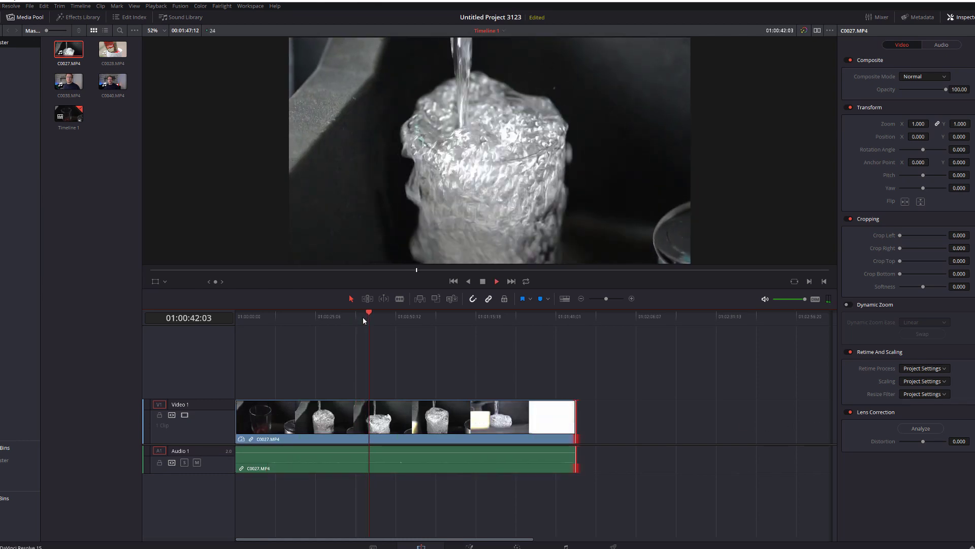
key("space")
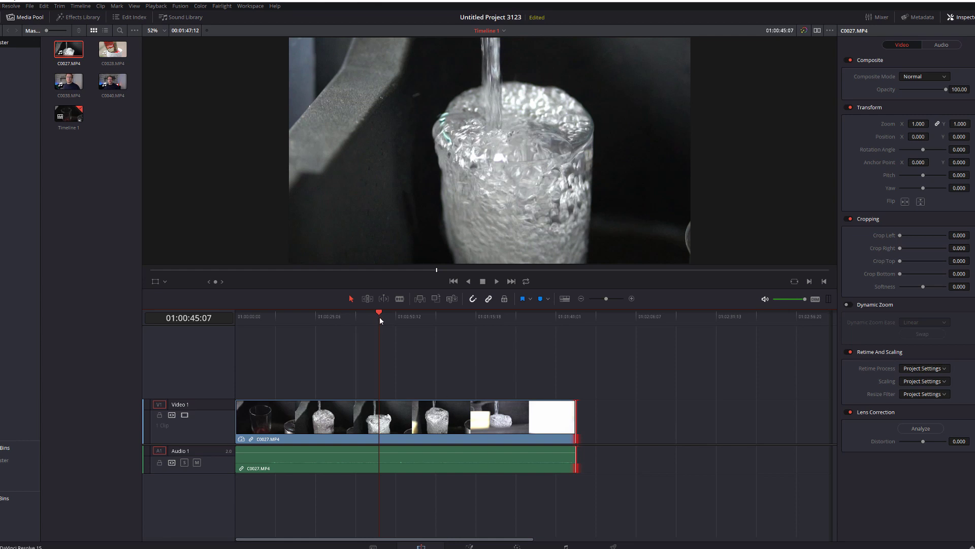
Step: Split C0027 at 01:00:45 and 01:01:09:14 into three pieces
key("ctrl+b")
left_click(456, 314)
key("ctrl+b")
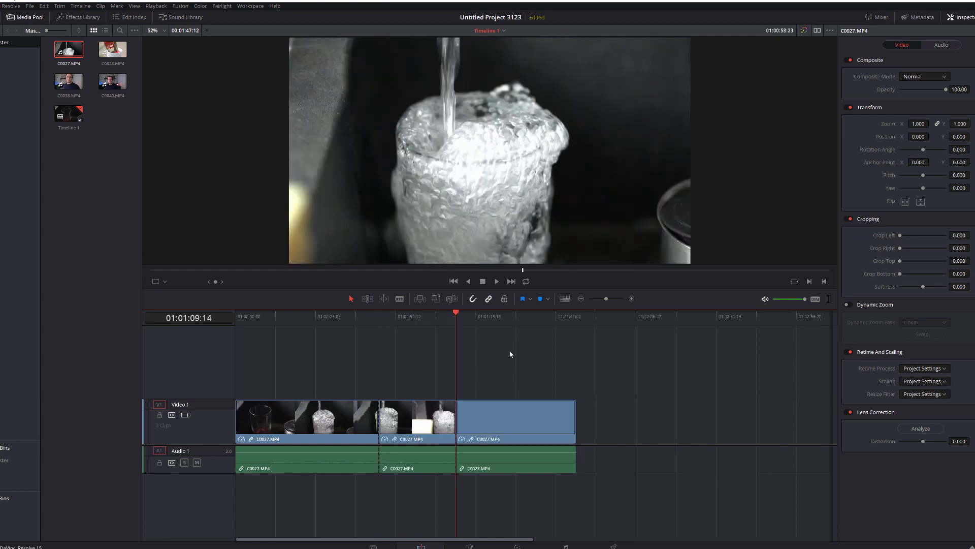
Step: Return the third piece to 100% speed and play back the edited sequence
left_click(492, 418)
right_click(492, 417)
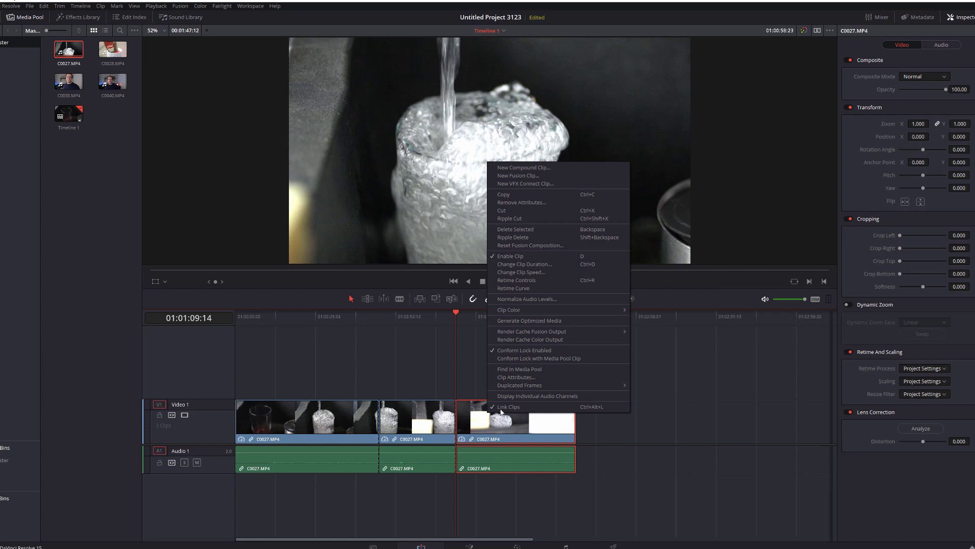
left_click(522, 272)
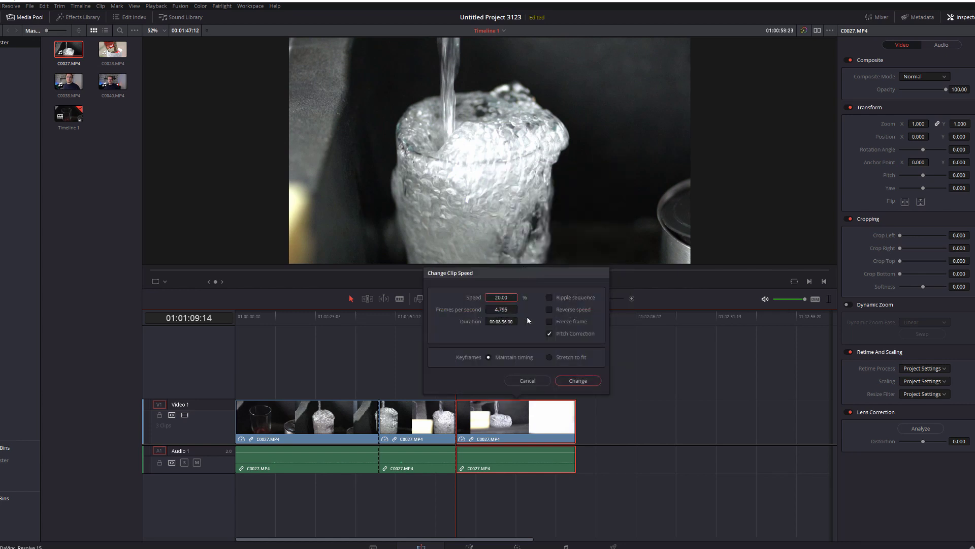
type("100")
left_click(578, 380)
left_click(444, 318)
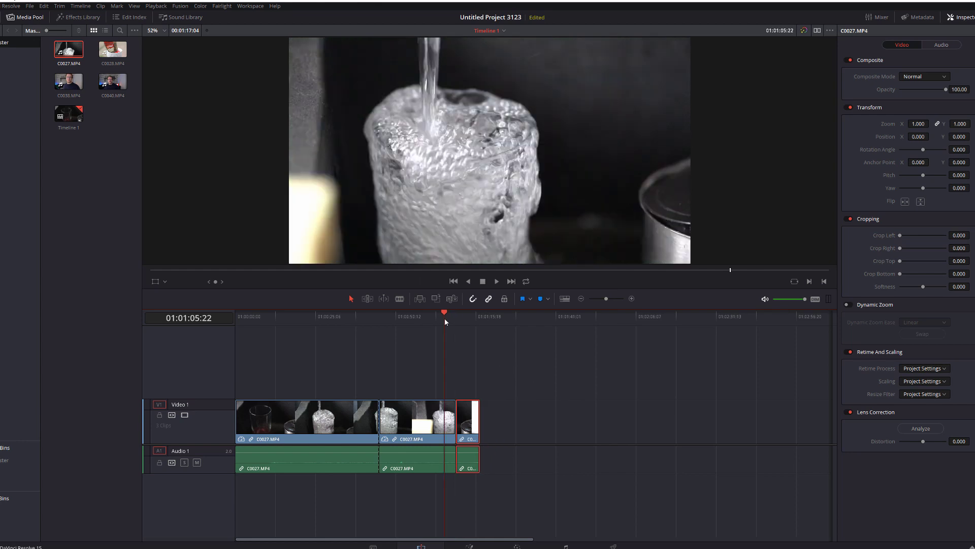
key("space")
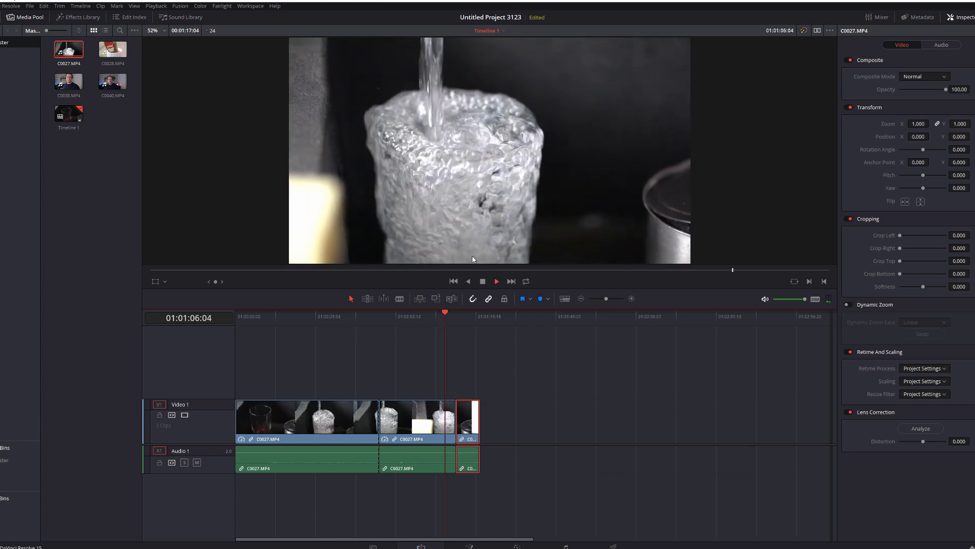